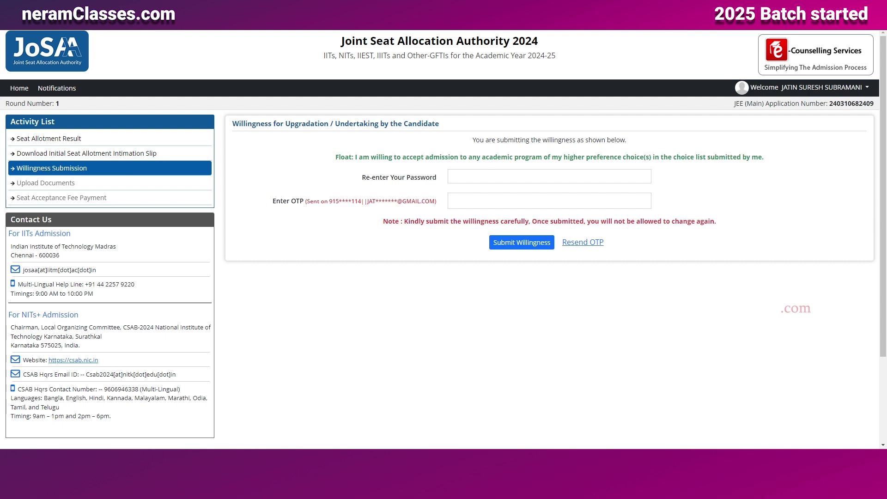
# Step: Re-enter the password and OTP to submit the Float willingness, recorded at Jun 20 2024 1:10PM
pyautogui.click(550, 176)
pyautogui.hotkey('ctrl', 'v')
pyautogui.click(481, 198)
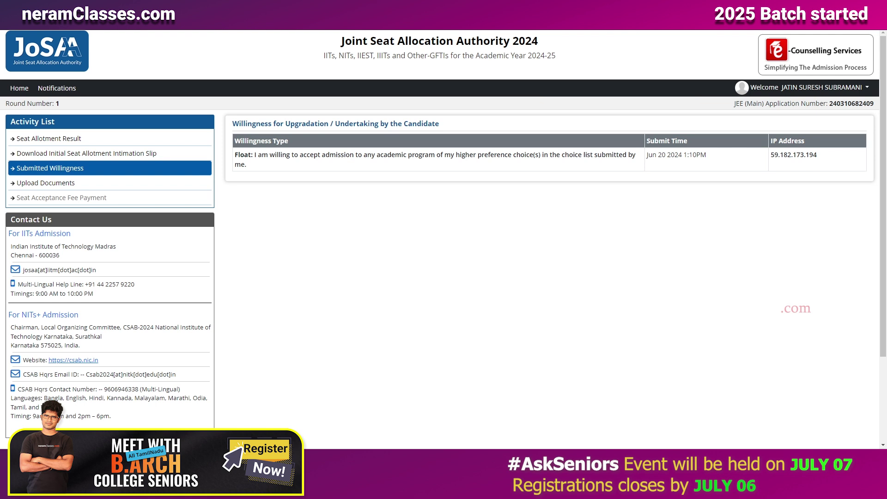
pyautogui.moveTo(235, 155); pyautogui.dragTo(245, 164)
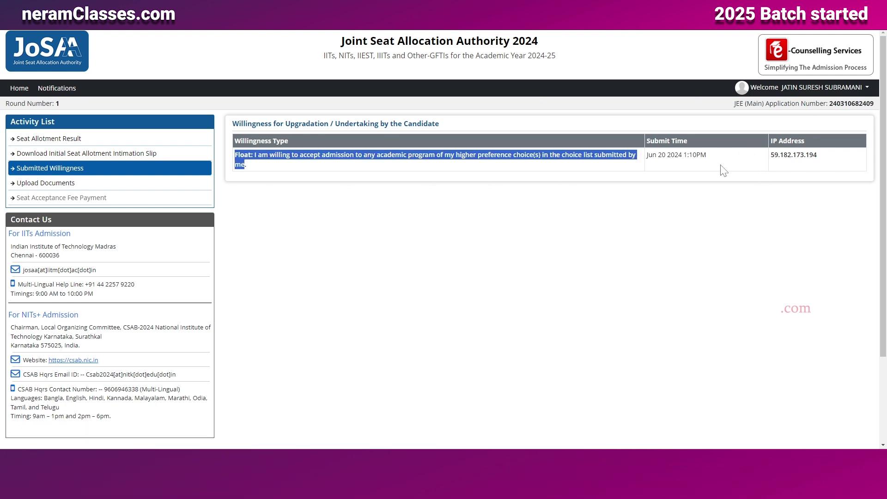
pyautogui.click(48, 184)
# Step: Review the five required PDF certificates and size limits, noting the Point 8 reference in row 4
pyautogui.scroll(-1, 47, 188)
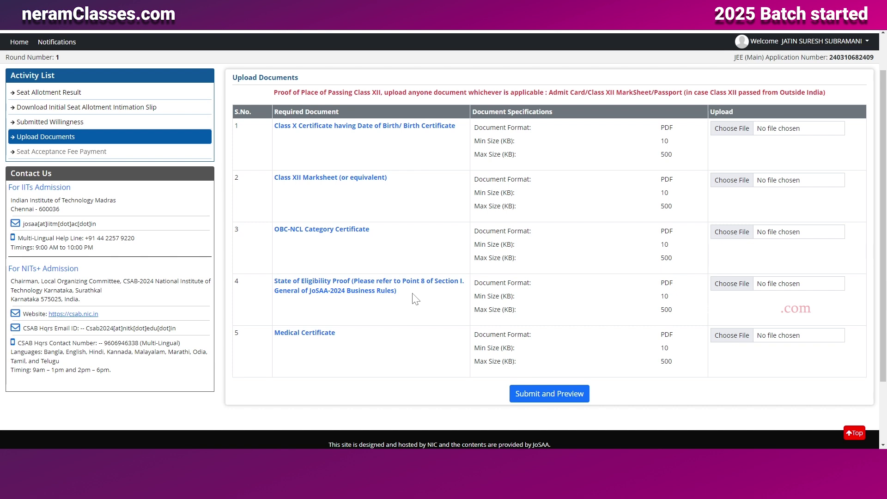
pyautogui.moveTo(354, 281); pyautogui.dragTo(394, 291)
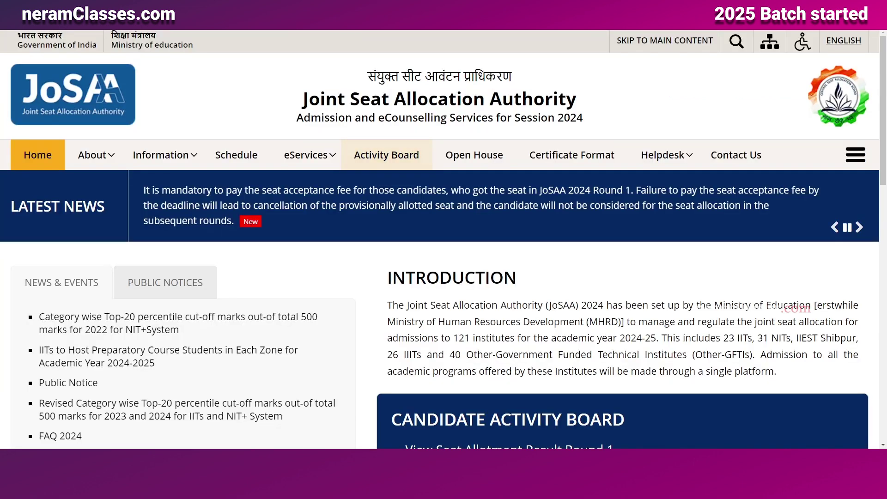
# Step: Go to Information > Business Rules and view the 2024 documents, including the 10-06-2024 Business Rule
pyautogui.moveTo(673, 173)
pyautogui.moveTo(190, 174)
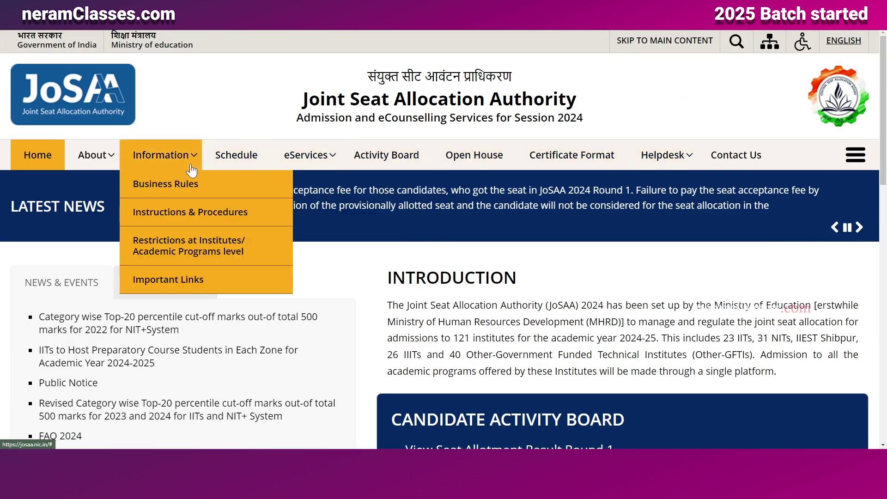
pyautogui.click(184, 188)
pyautogui.scroll(-1, 417, 255)
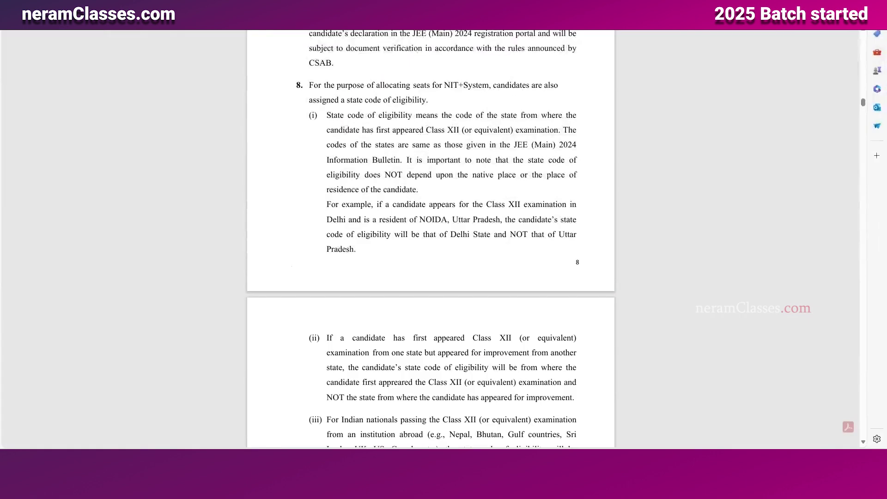
# Step: Jump to Section I General in the Business Rules PDF and zoom in on item 8, state code of eligibility
pyautogui.scroll(4, 430, 238)
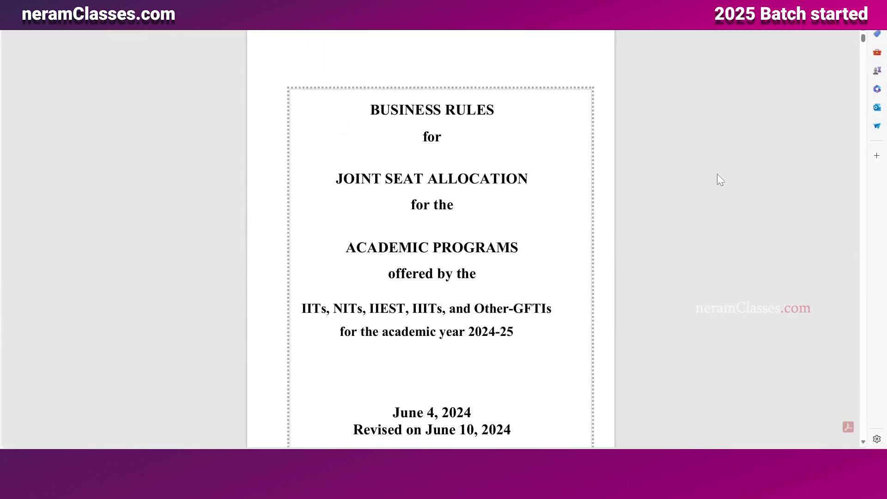
pyautogui.scroll(-15, 684, 221)
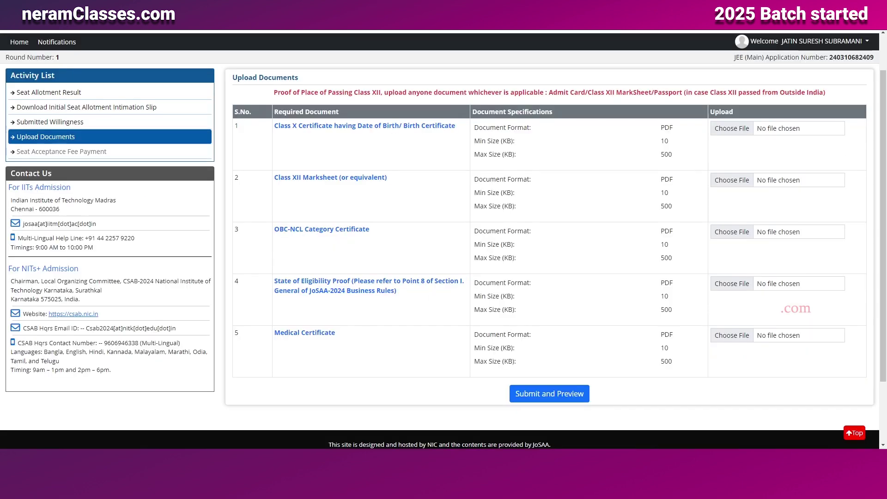
pyautogui.moveTo(402, 281); pyautogui.dragTo(463, 281)
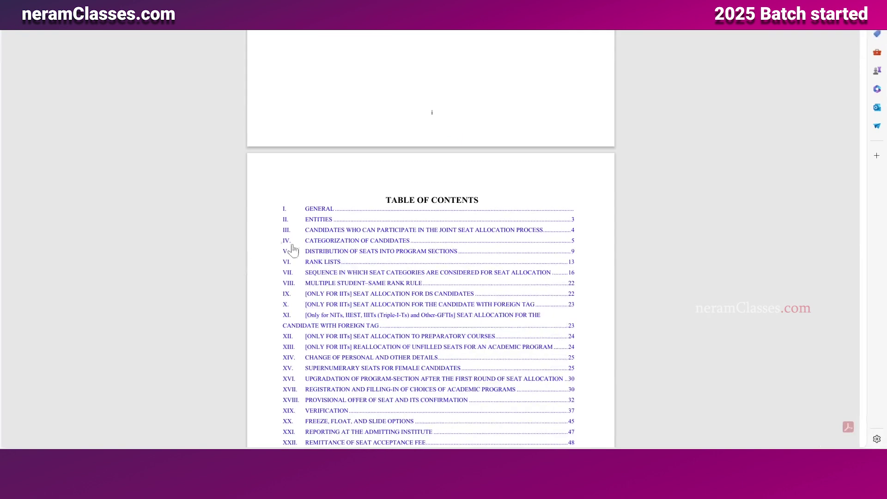
pyautogui.click(309, 211)
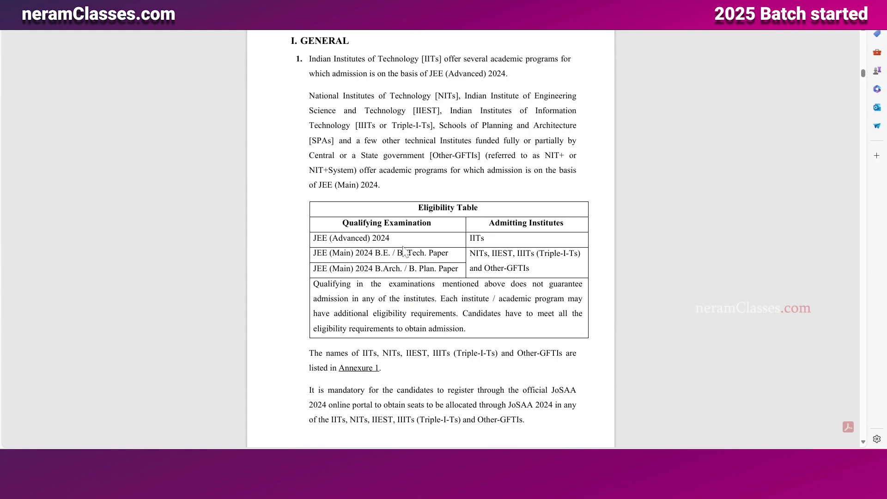
pyautogui.scroll(-4, 414, 310)
pyautogui.scroll(-20, 415, 310)
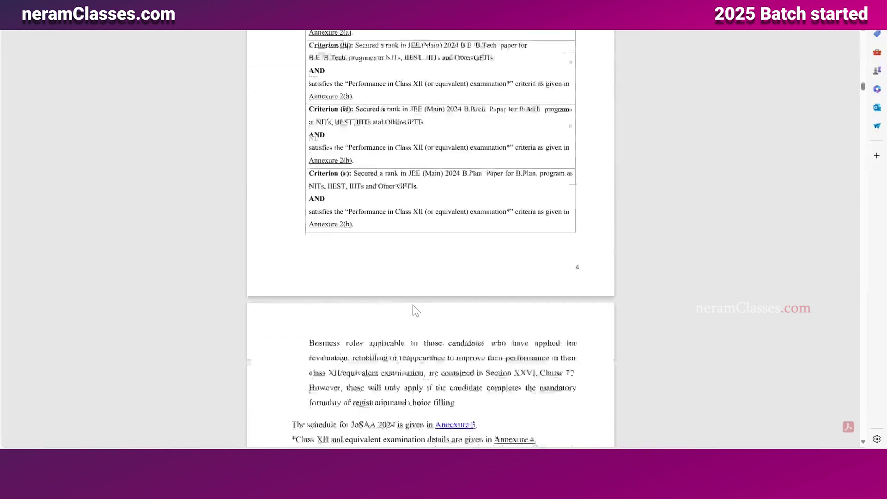
pyautogui.scroll(-20, 416, 310)
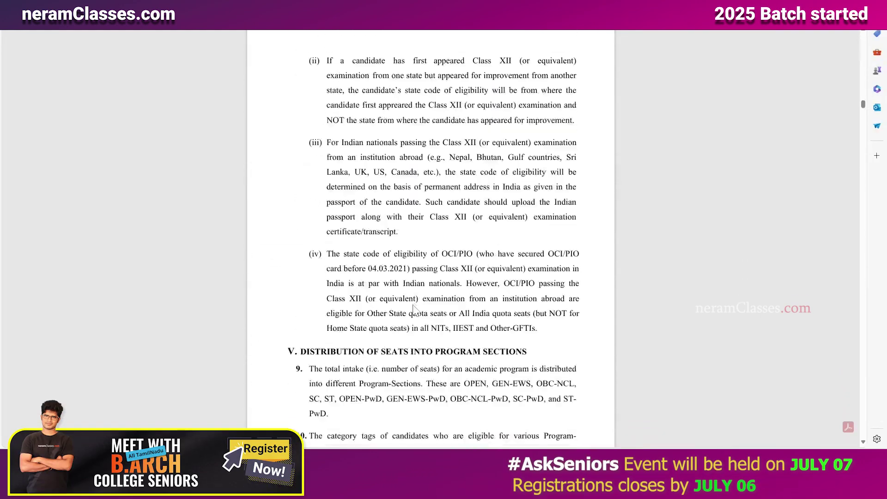
pyautogui.hotkey('ctrl', '+')
pyautogui.hotkey('ctrl', '+')
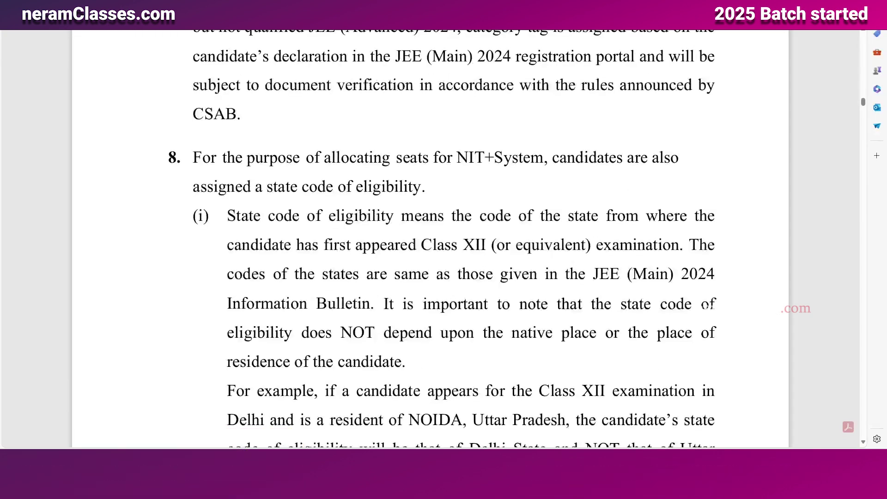
pyautogui.scroll(-2, 444, 240)
pyautogui.scroll(-1, 444, 240)
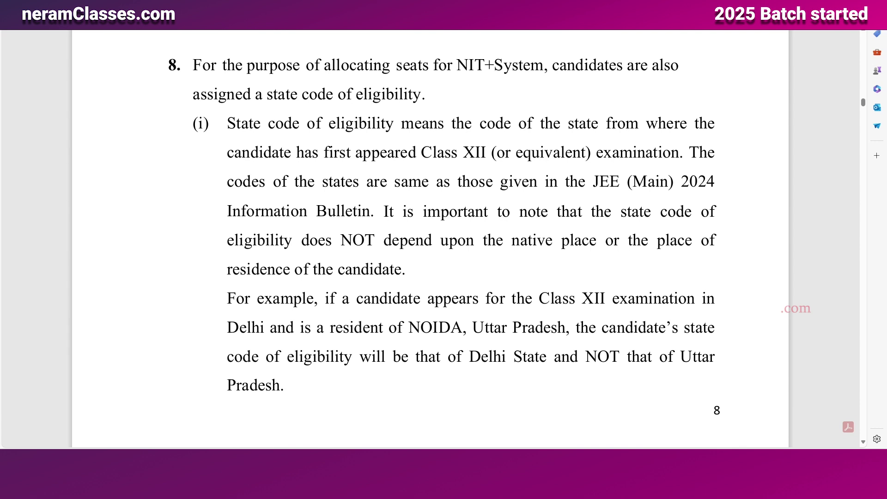
pyautogui.moveTo(227, 124); pyautogui.dragTo(666, 124)
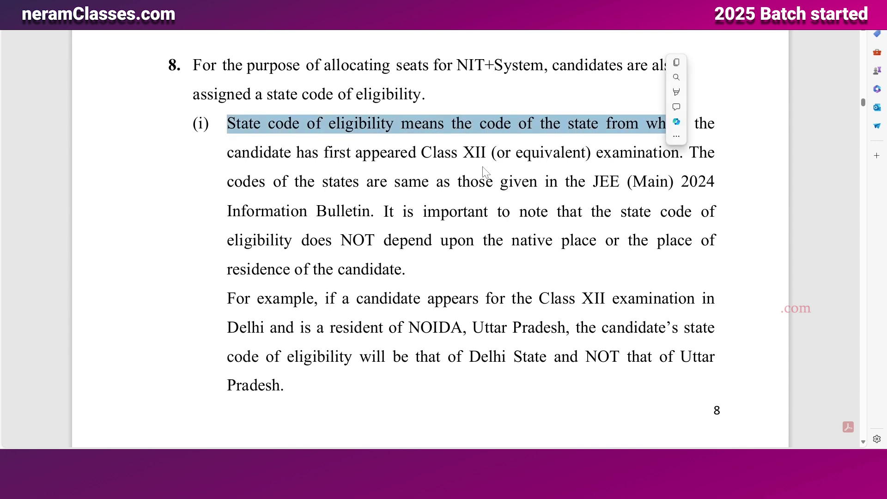
pyautogui.click(534, 165)
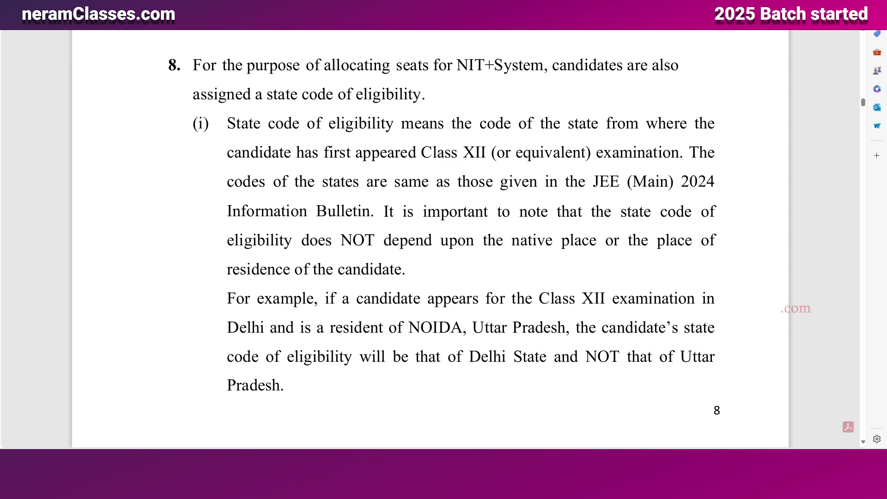
pyautogui.scroll(-1, 430, 239)
pyautogui.scroll(1, 430, 239)
pyautogui.moveTo(403, 327); pyautogui.dragTo(464, 327)
pyautogui.rightClick(464, 327)
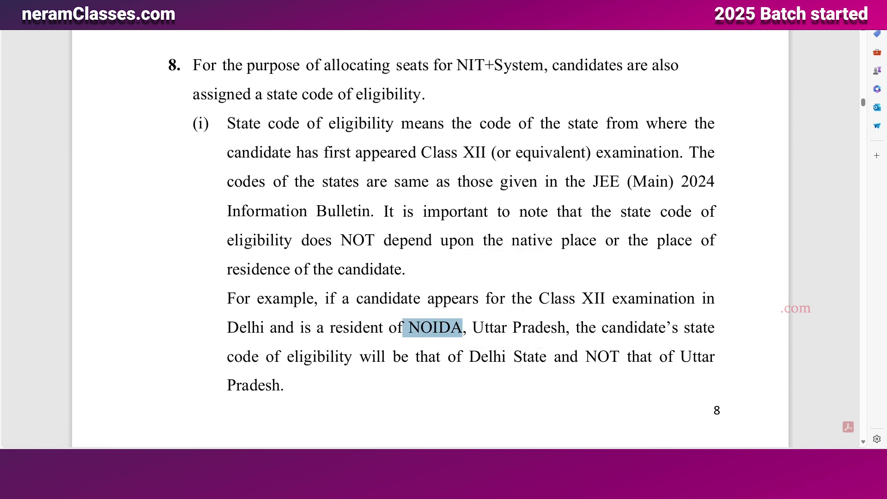
pyautogui.press('Escape')
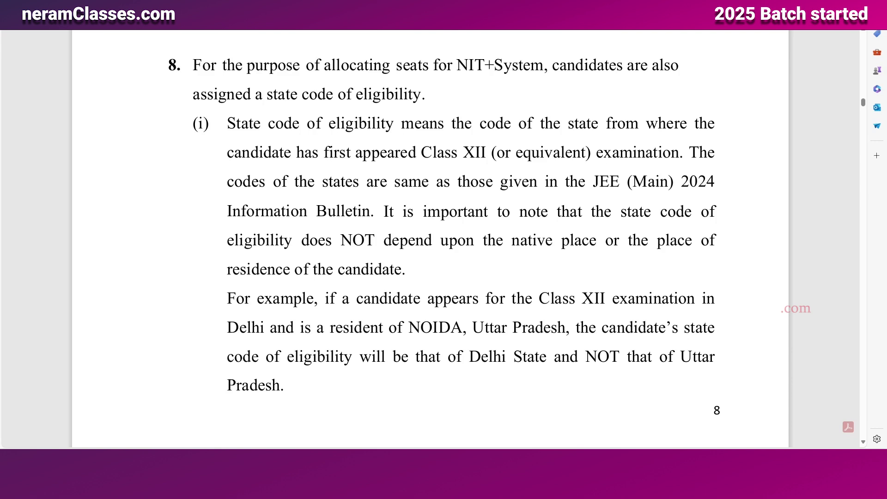
pyautogui.moveTo(407, 327); pyautogui.dragTo(463, 327)
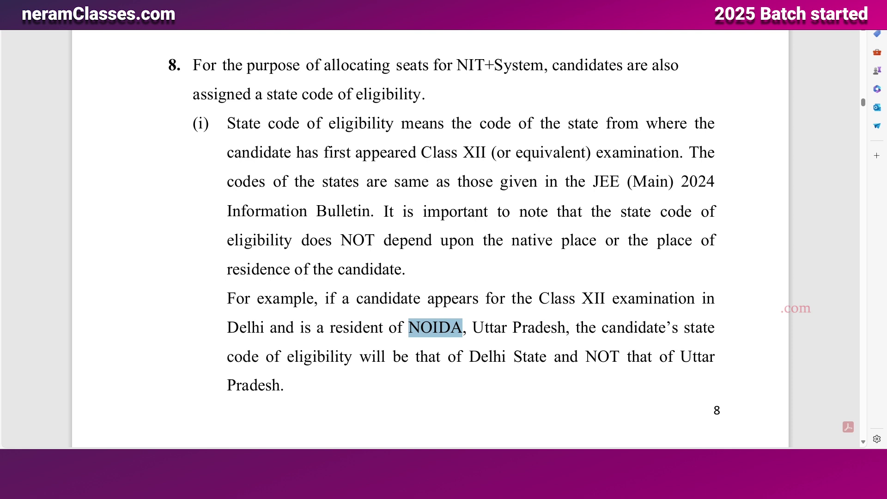
pyautogui.moveTo(251, 327); pyautogui.dragTo(265, 328)
pyautogui.moveTo(469, 356); pyautogui.dragTo(547, 356)
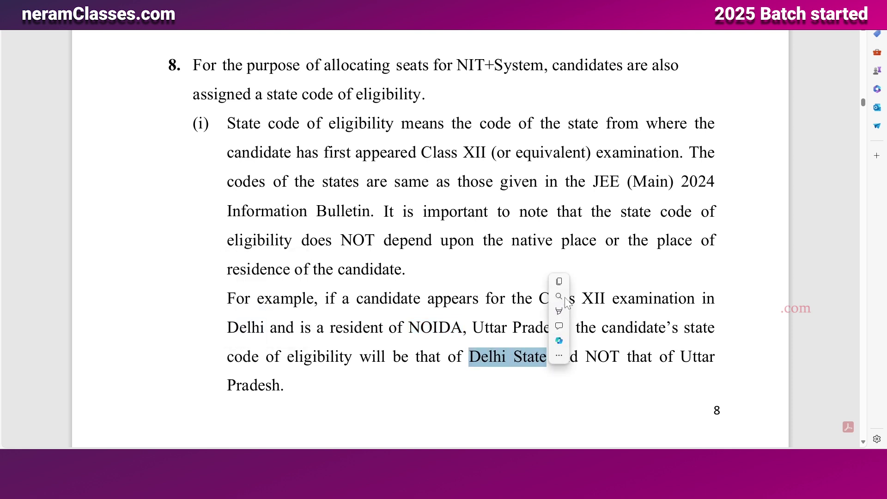
pyautogui.click(636, 292)
pyautogui.moveTo(539, 299); pyautogui.dragTo(696, 299)
pyautogui.scroll(-8, 431, 238)
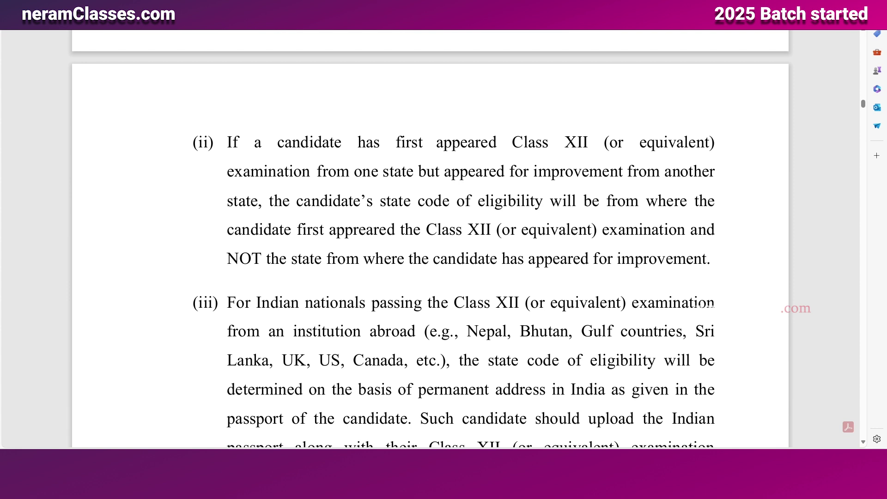
# Step: Highlight key phrases in items (ii) and (iii): first Class XII, improvement-exam state, permanent address, passport
pyautogui.moveTo(396, 143); pyautogui.dragTo(590, 149)
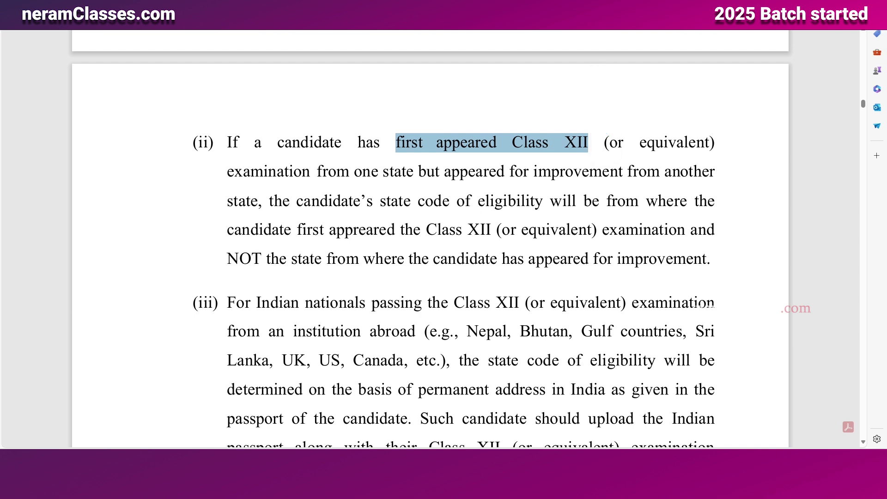
pyautogui.moveTo(227, 259); pyautogui.dragTo(710, 259)
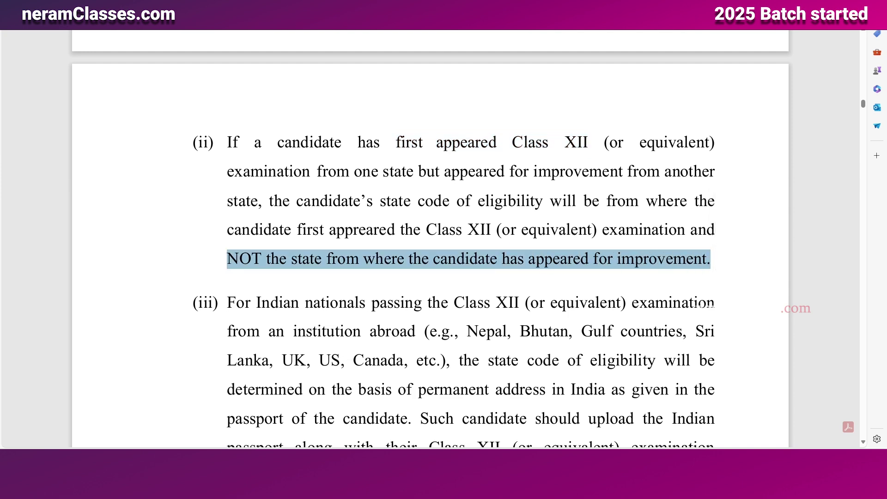
pyautogui.scroll(-3, 457, 239)
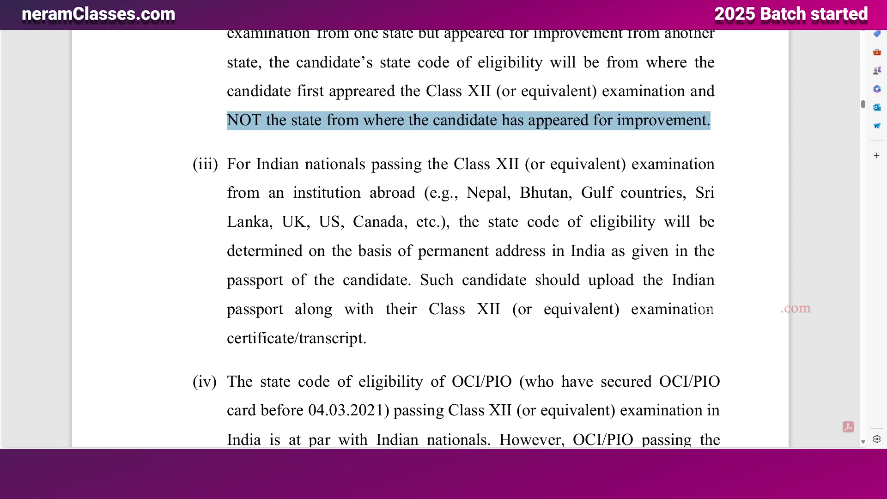
pyautogui.moveTo(467, 193); pyautogui.dragTo(683, 194)
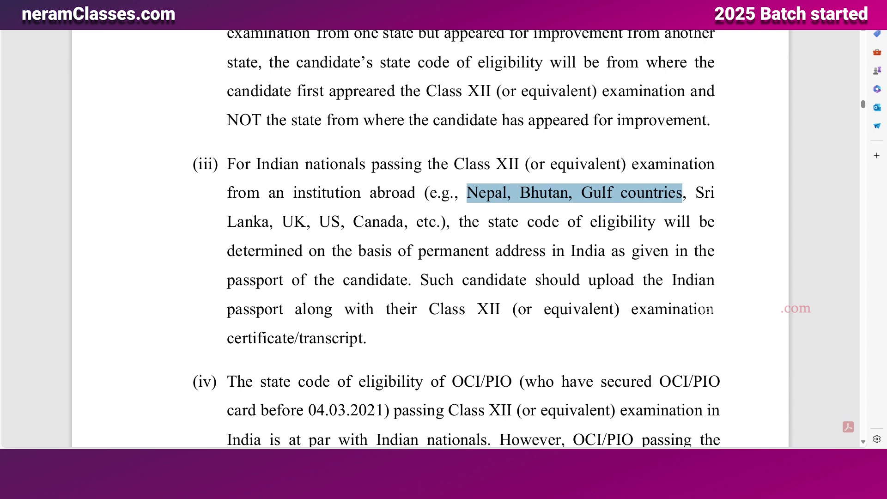
pyautogui.moveTo(418, 251); pyautogui.dragTo(550, 251)
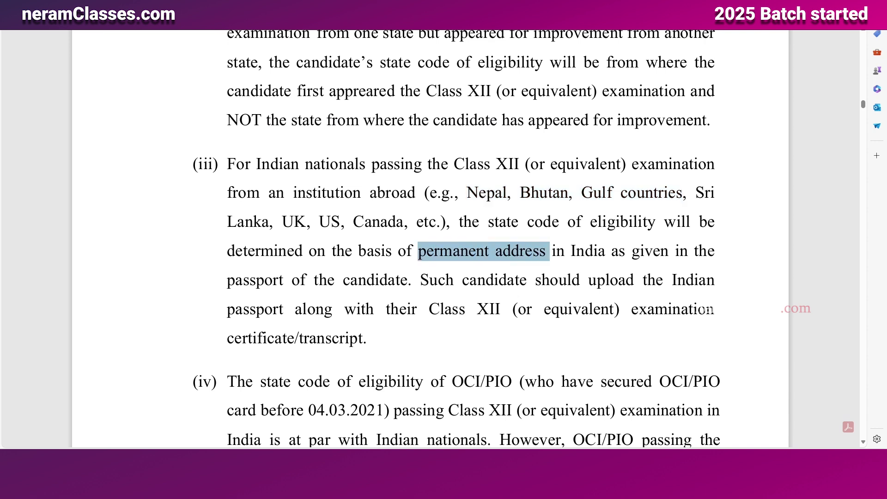
pyautogui.rightClick(546, 250)
pyautogui.click(633, 277)
pyautogui.moveTo(227, 309); pyautogui.dragTo(501, 309)
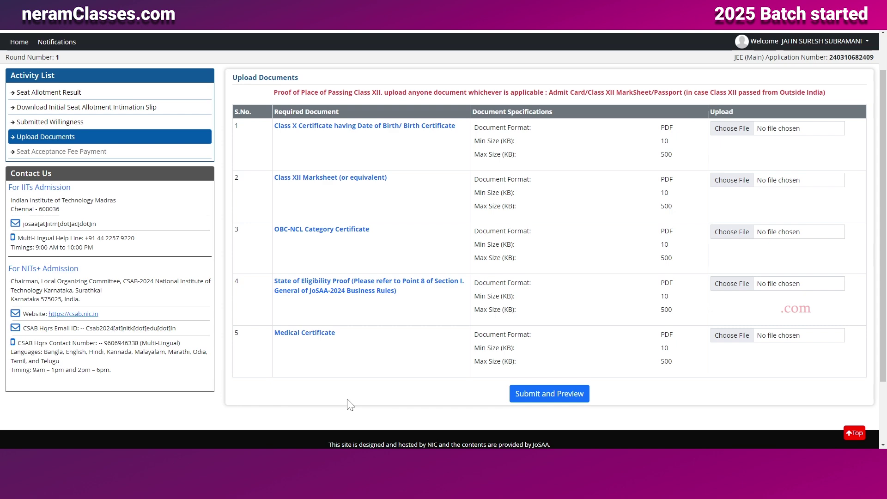
# Step: Highlight OCI/PIO, Other State and All India quota seats in item (iv) of the Business Rules PDF
pyautogui.moveTo(363, 486)
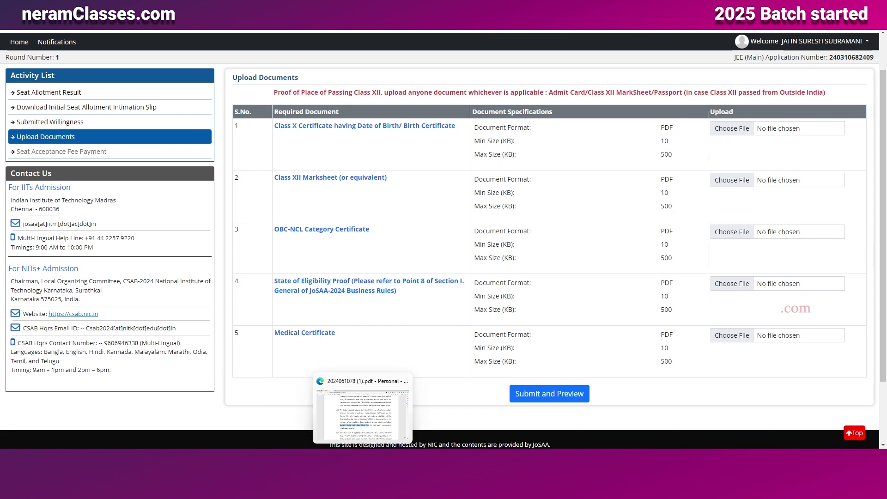
pyautogui.click(363, 485)
pyautogui.moveTo(444, 199); pyautogui.dragTo(513, 205)
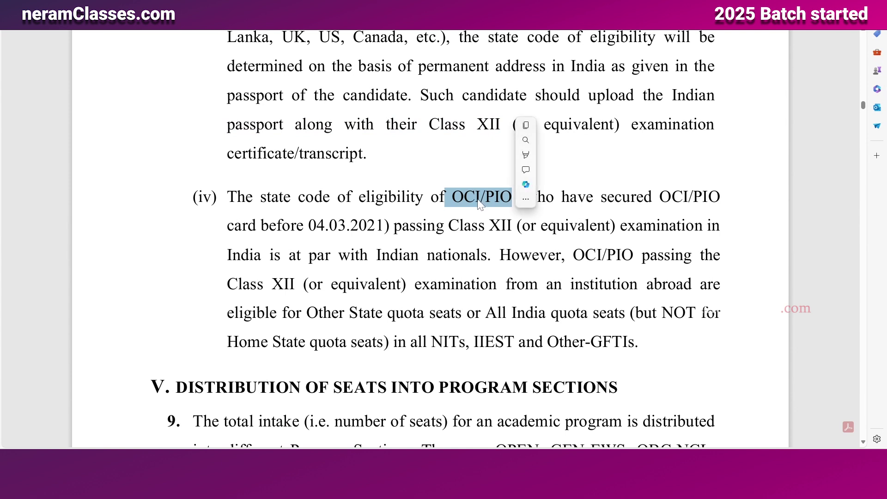
pyautogui.click(477, 257)
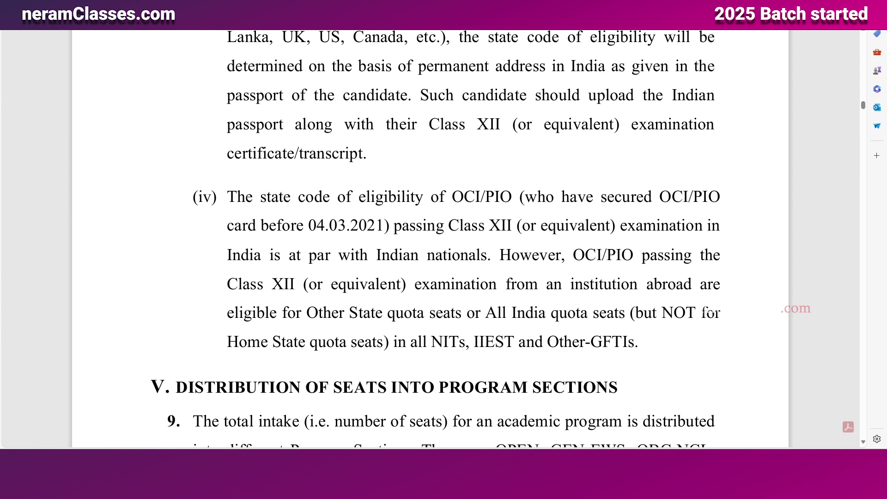
pyautogui.moveTo(306, 314); pyautogui.dragTo(385, 313)
pyautogui.click(385, 318)
pyautogui.moveTo(486, 313); pyautogui.dragTo(619, 310)
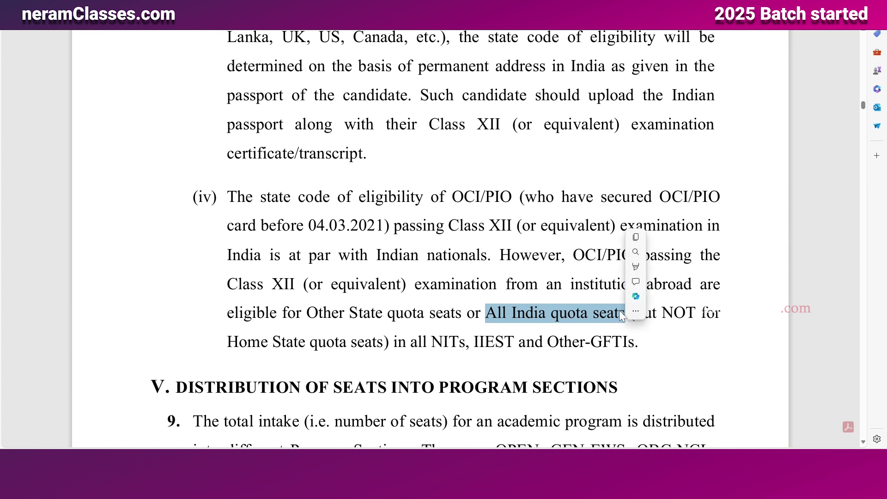
pyautogui.click(596, 317)
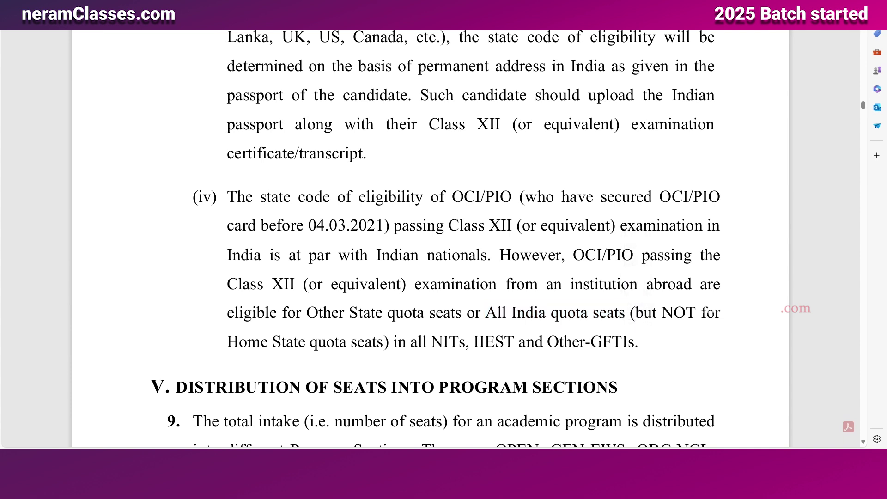
pyautogui.moveTo(453, 197); pyautogui.dragTo(513, 198)
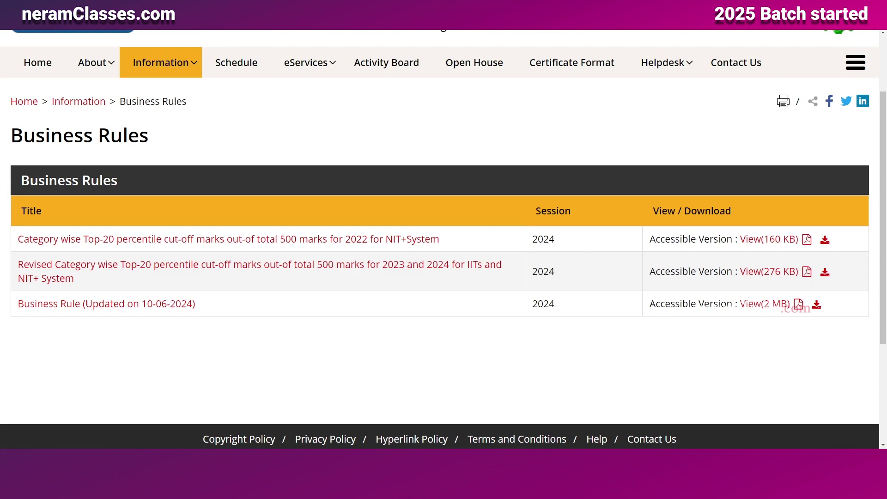
# Step: Download the MEDICAL CERTIFICATE format from the portal's Certificate Format page
pyautogui.scroll(3, 443, 231)
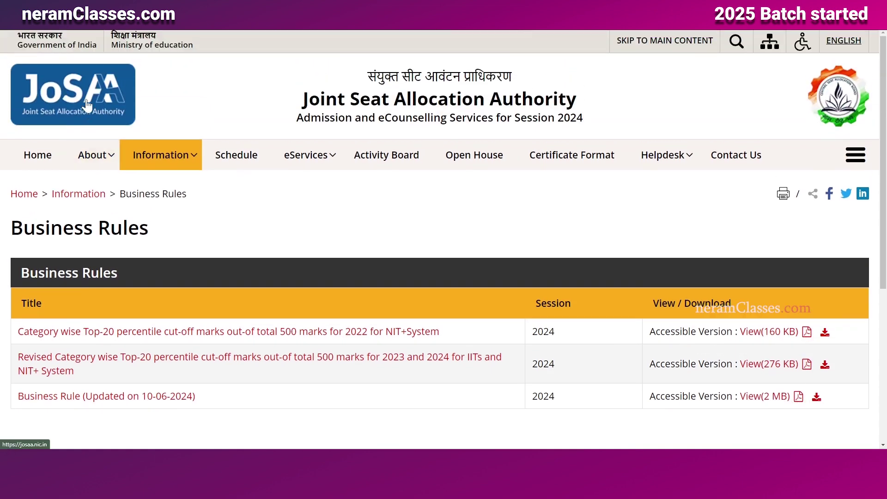
pyautogui.click(37, 155)
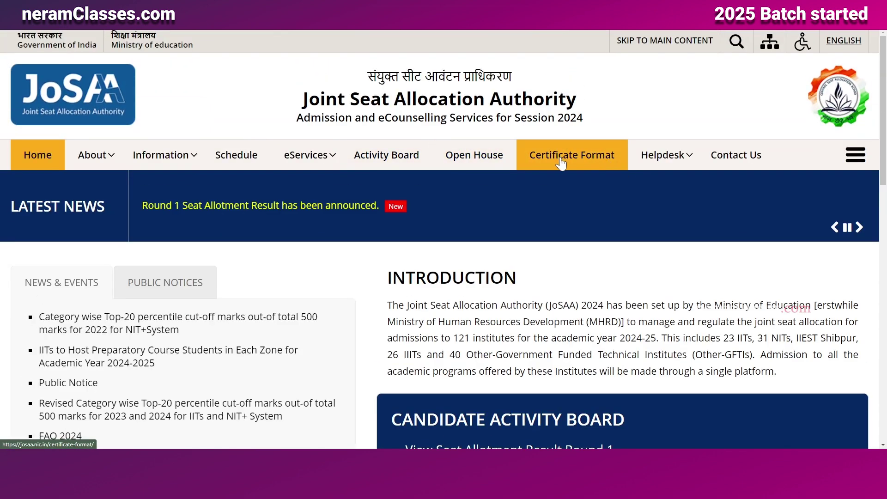
pyautogui.click(584, 160)
pyautogui.scroll(-3, 277, 277)
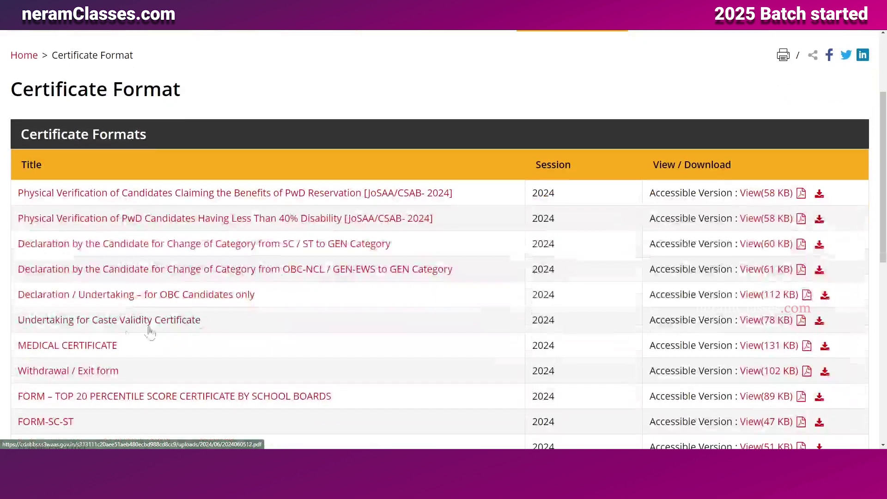
pyautogui.click(89, 354)
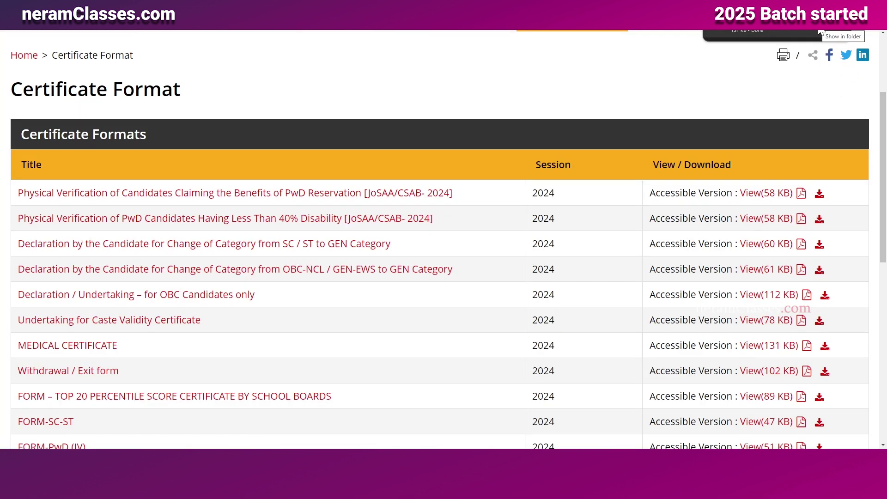
# Step: Open the downloaded medical certificate PDF and scroll through its contents
pyautogui.click(799, 32)
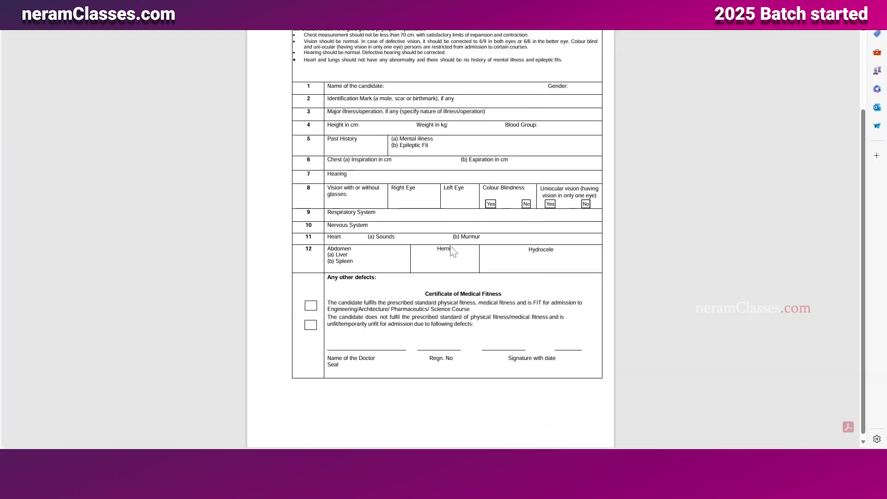
pyautogui.scroll(3, 477, 246)
pyautogui.scroll(-4, 477, 245)
pyautogui.scroll(-2, 385, 260)
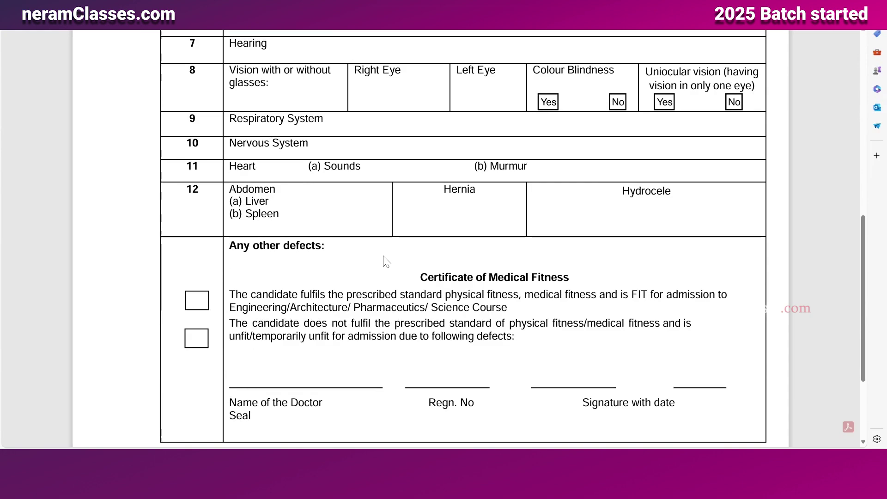
pyautogui.scroll(8, 385, 261)
pyautogui.scroll(1, 384, 259)
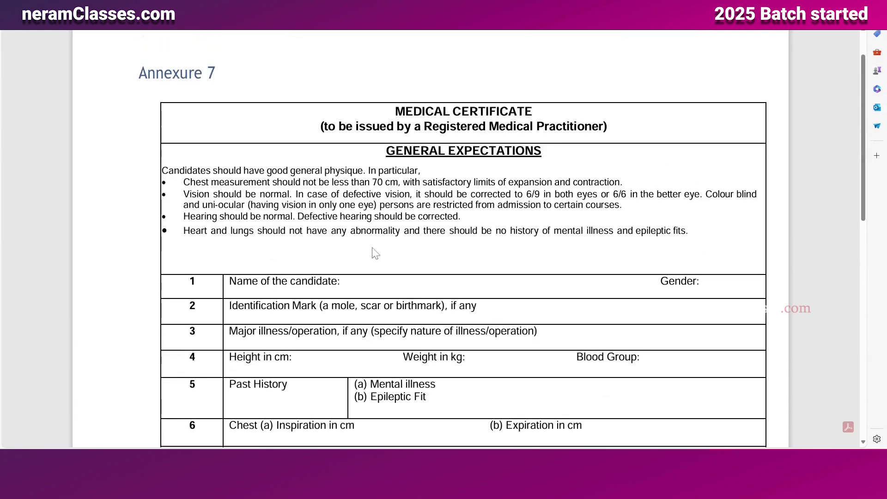
pyautogui.scroll(-8, 486, 280)
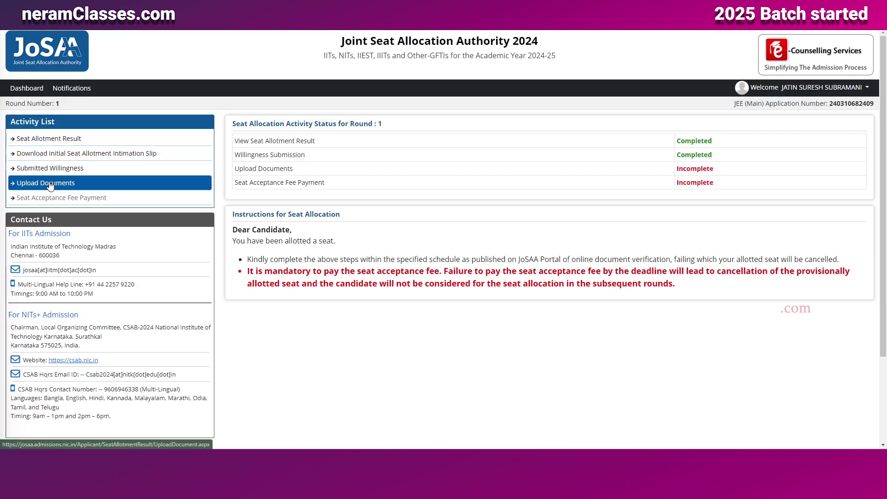
# Step: Review the upload requirements: Class X or Birth Certificate for date of birth, and Class XII proofs
pyautogui.click(50, 184)
pyautogui.scroll(-3, 414, 142)
pyautogui.scroll(2, 414, 143)
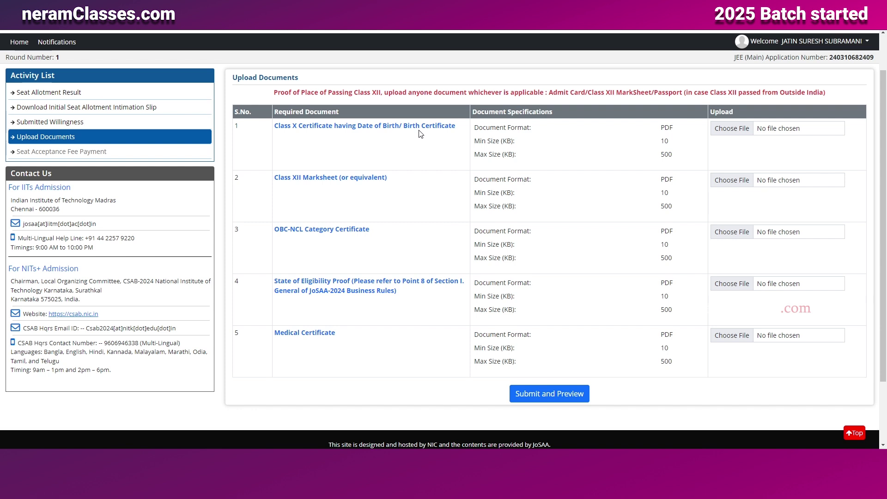
pyautogui.moveTo(292, 126); pyautogui.dragTo(398, 128)
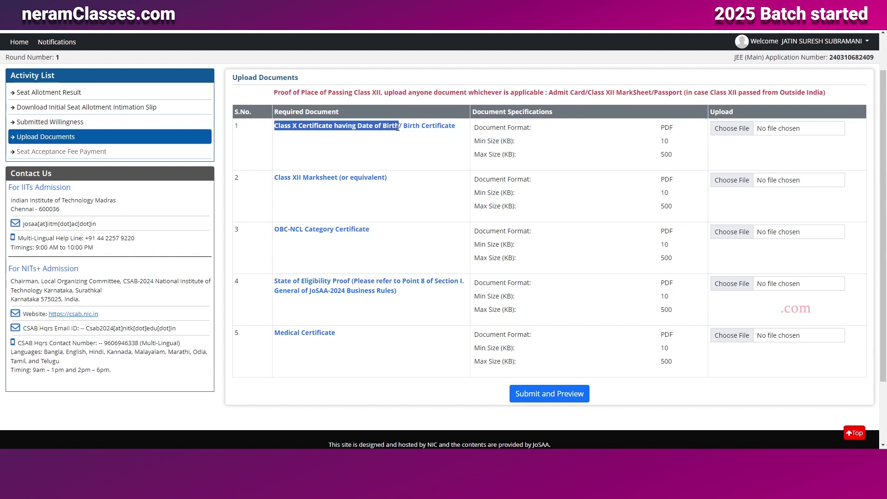
pyautogui.click(341, 129)
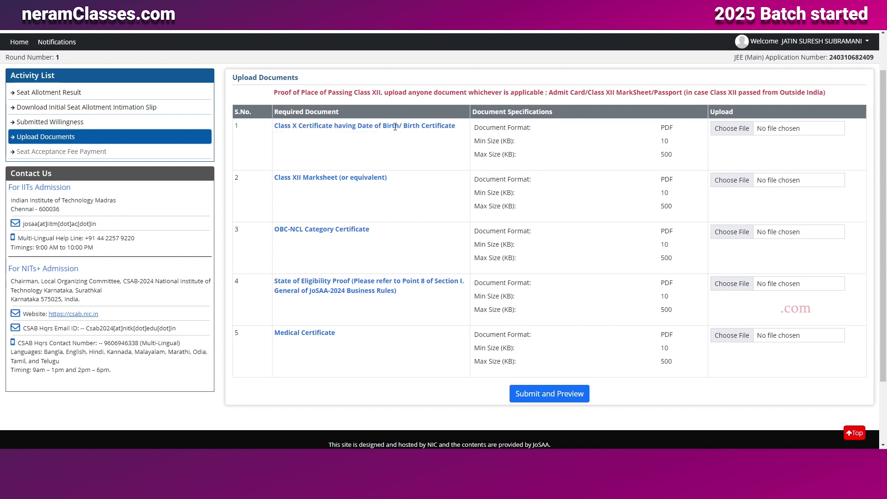
pyautogui.moveTo(358, 126); pyautogui.dragTo(390, 126)
pyautogui.click(352, 123)
pyautogui.moveTo(402, 126); pyautogui.dragTo(446, 127)
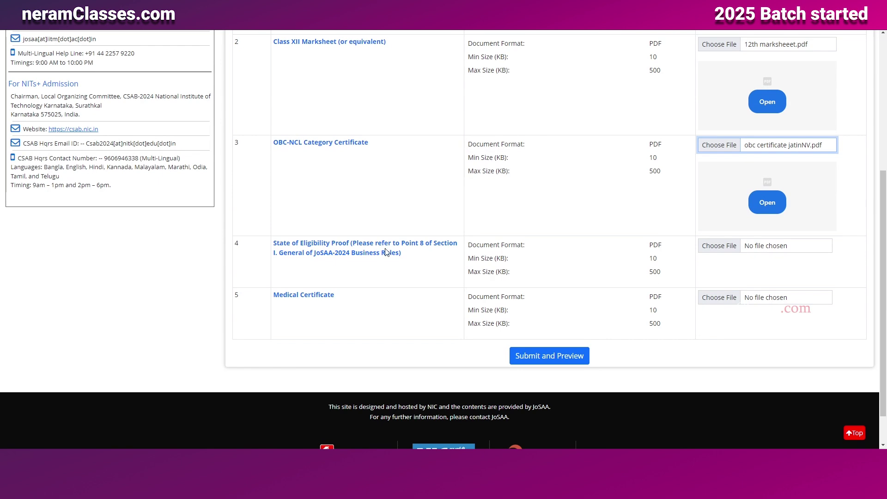
pyautogui.scroll(5, 396, 291)
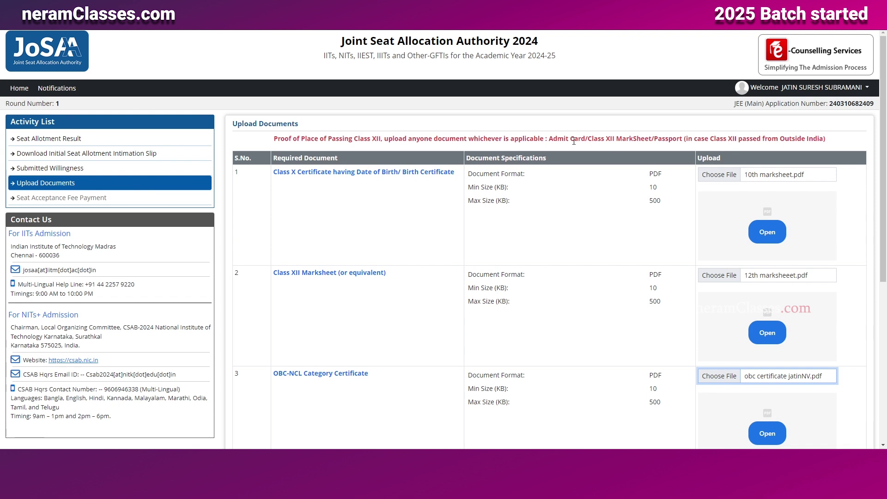
pyautogui.moveTo(549, 139); pyautogui.dragTo(694, 139)
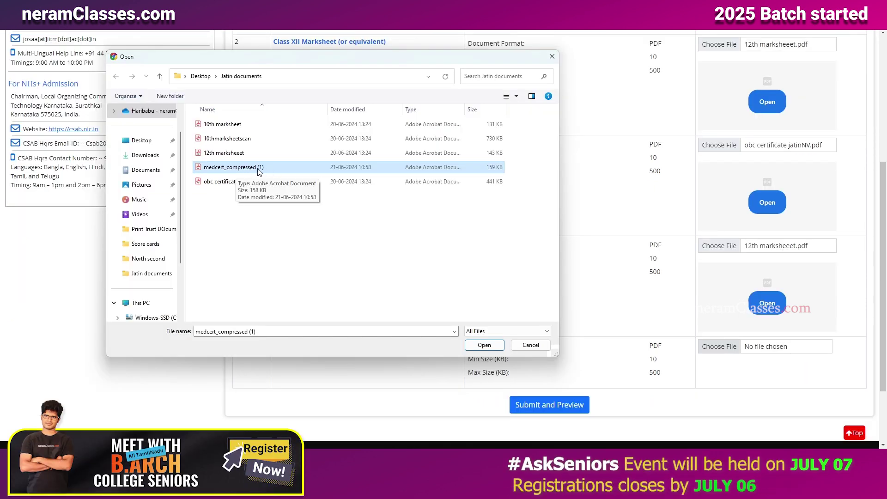
# Step: Upload the five document PDFs including medcert.pdf, then Submit and Preview and FINAL SUBMIT
pyautogui.rightClick(233, 169)
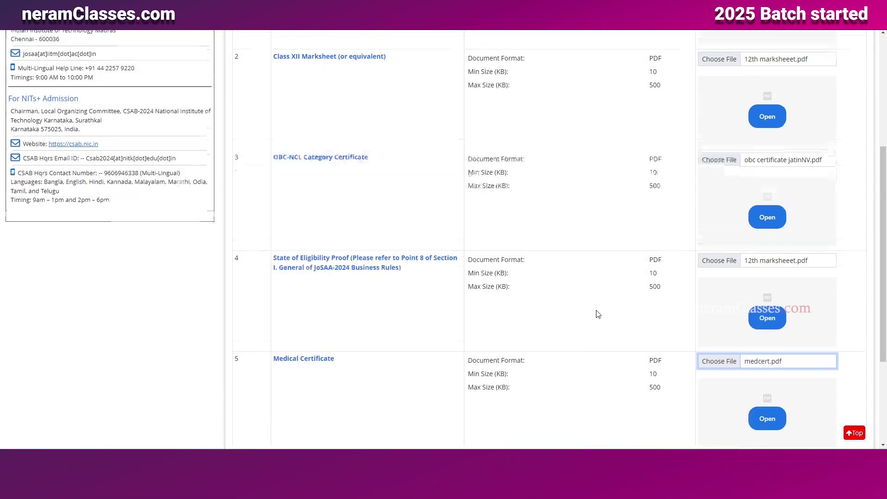
pyautogui.scroll(5, 599, 314)
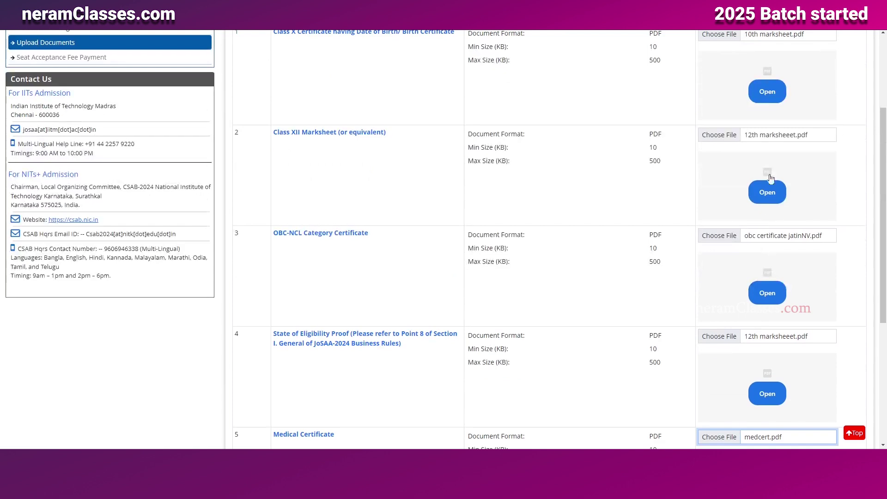
pyautogui.scroll(-4, 715, 268)
pyautogui.scroll(-4, 715, 268)
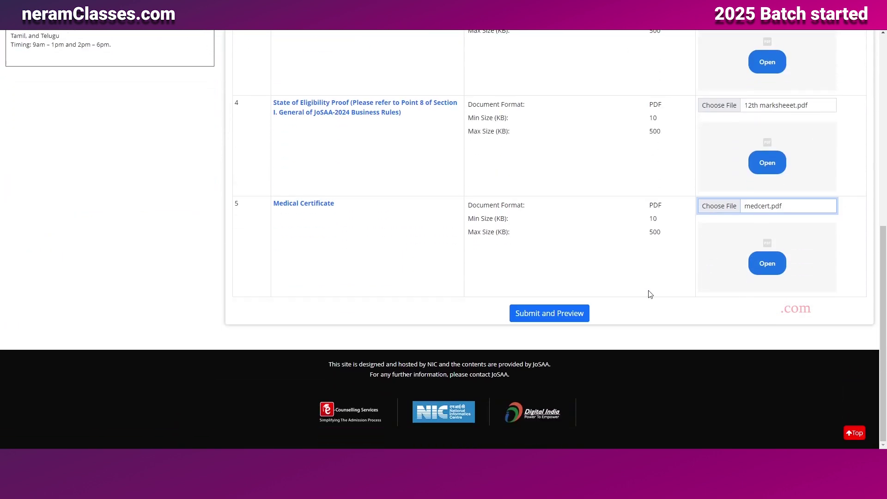
pyautogui.click(554, 318)
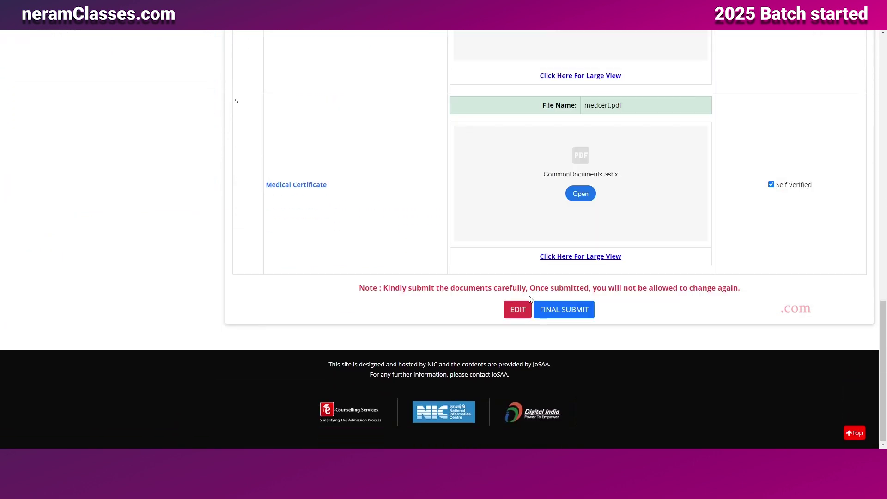
pyautogui.click(587, 313)
# Step: Confirm the final document submission and note the Rs. 35000/- seat acceptance fee due
pyautogui.press('Return')
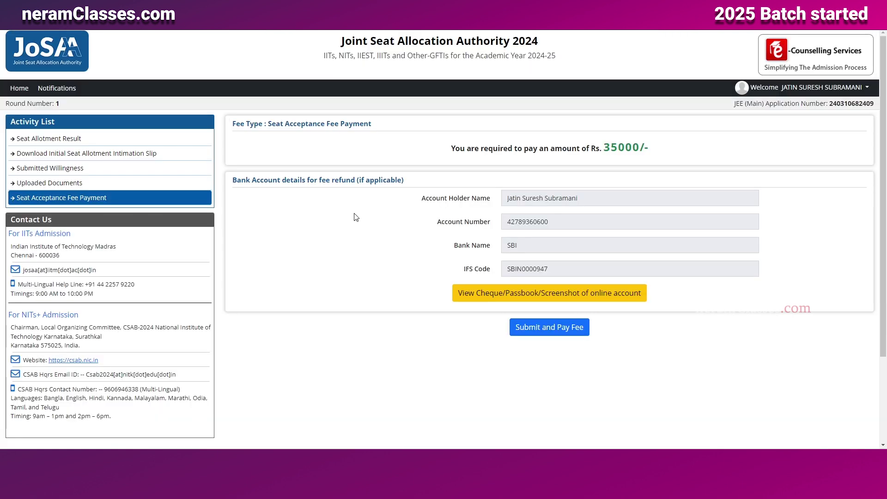
pyautogui.moveTo(456, 148); pyautogui.dragTo(648, 147)
pyautogui.click(665, 150)
# Step: Check the refund bank account details, submit them, and confirm proceeding to payment
pyautogui.moveTo(522, 224); pyautogui.dragTo(552, 218)
pyautogui.moveTo(509, 198); pyautogui.dragTo(586, 203)
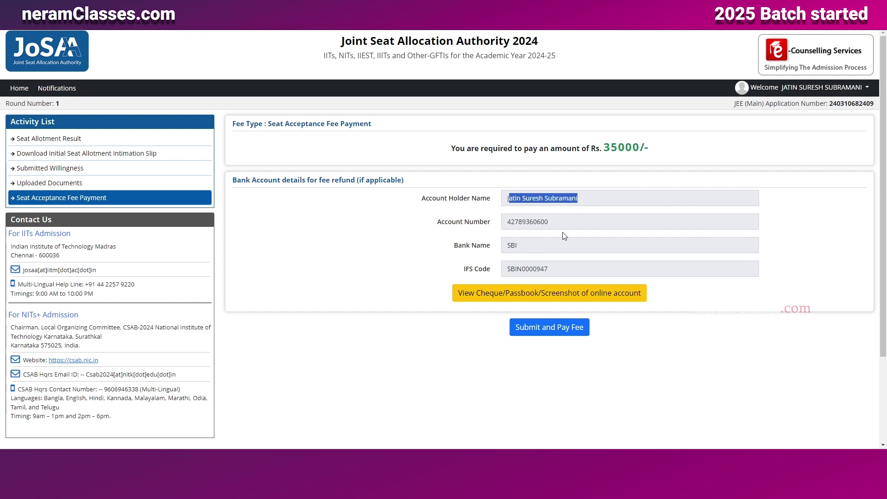
pyautogui.click(565, 328)
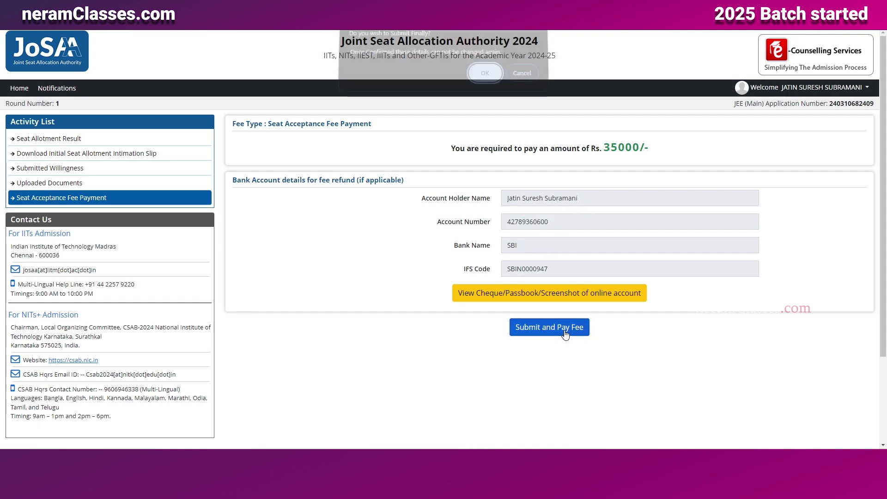
pyautogui.click(496, 79)
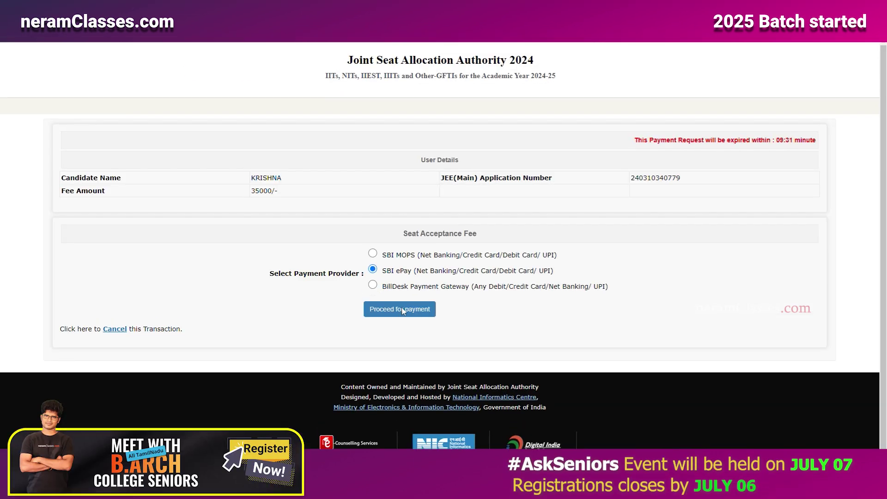
# Step: Pay the Rs. 35000 fee via SBI ePay with a UPI QR code, then return to the dashboard
pyautogui.click(400, 309)
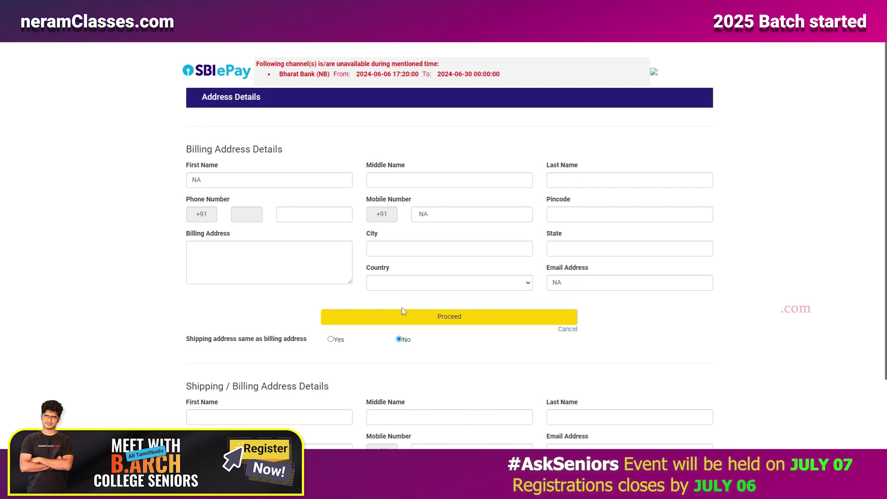
pyautogui.click(403, 313)
pyautogui.click(220, 194)
pyautogui.click(395, 160)
pyautogui.click(409, 213)
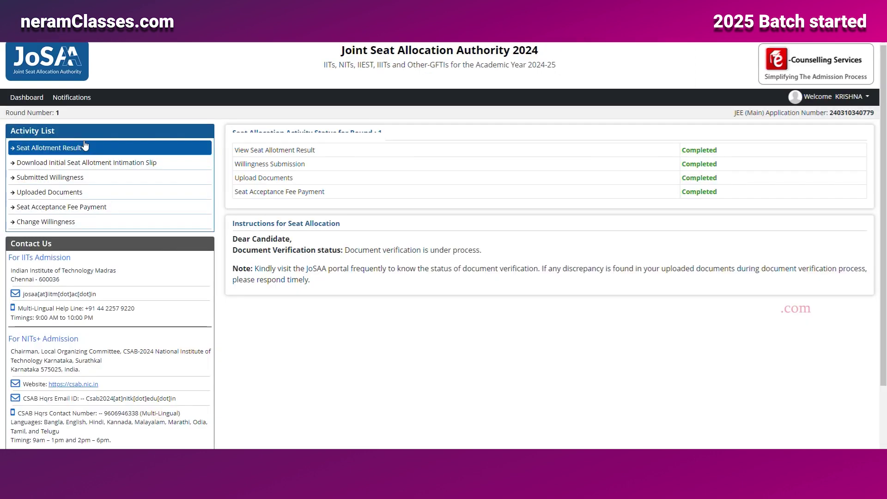
pyautogui.click(86, 162)
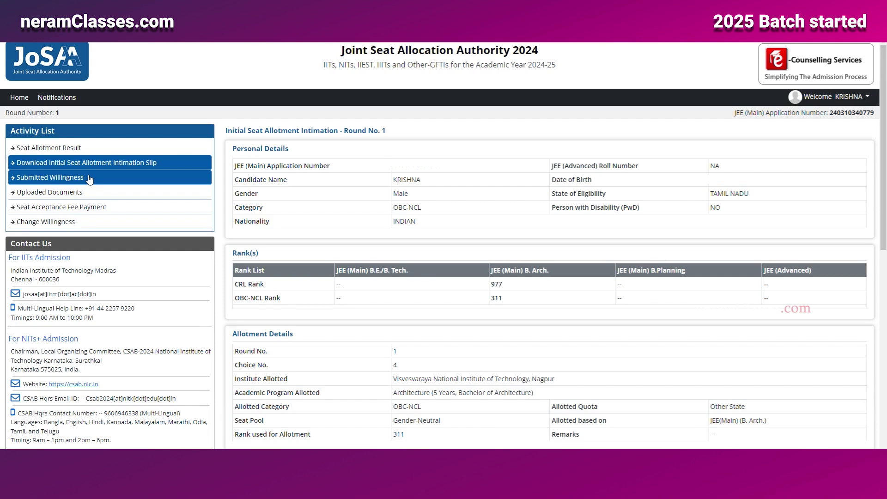
# Step: Review the uploaded documents, the seat acceptance fee payment details and the Change Willingness options
pyautogui.click(49, 193)
pyautogui.scroll(-8, 550, 278)
pyautogui.click(67, 207)
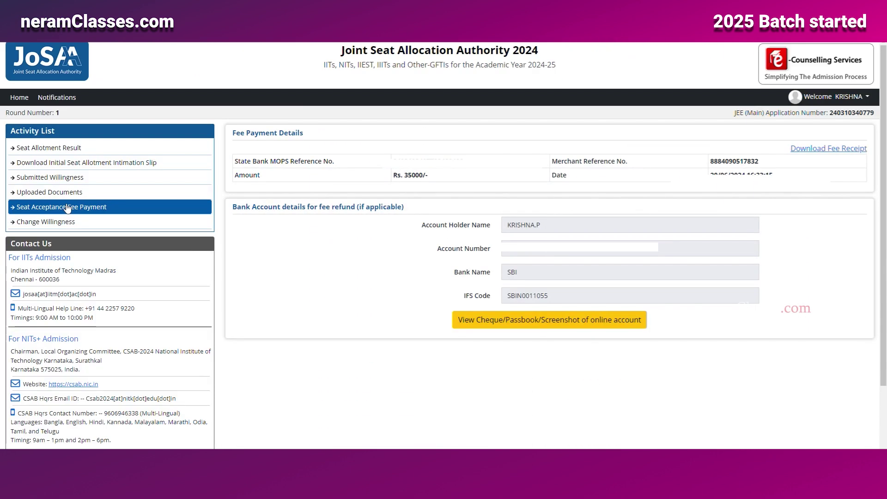
pyautogui.click(52, 223)
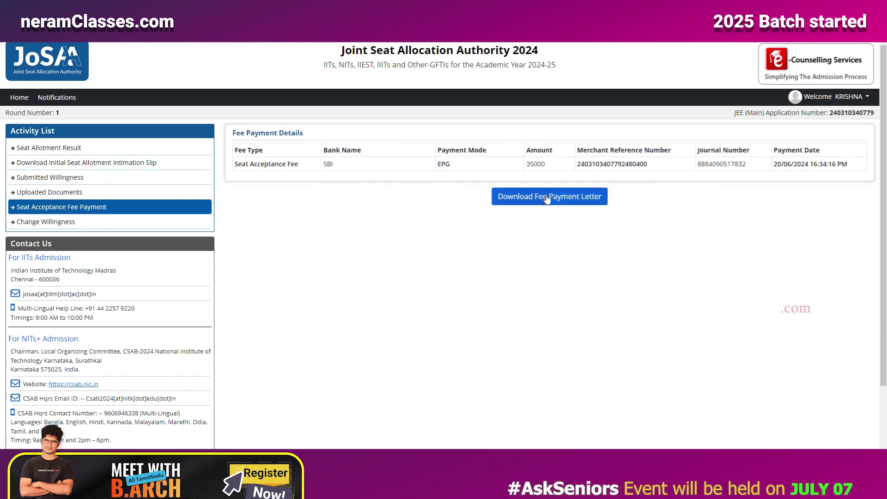
# Step: Preview the seat acceptance fee receipt showing the 35000 SBI payment and save it as a PDF
pyautogui.click(565, 198)
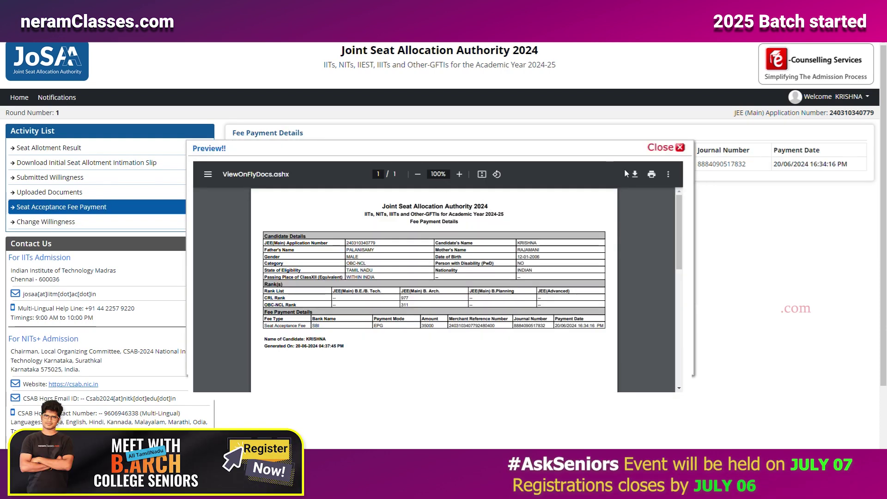
pyautogui.click(635, 174)
pyautogui.click(362, 232)
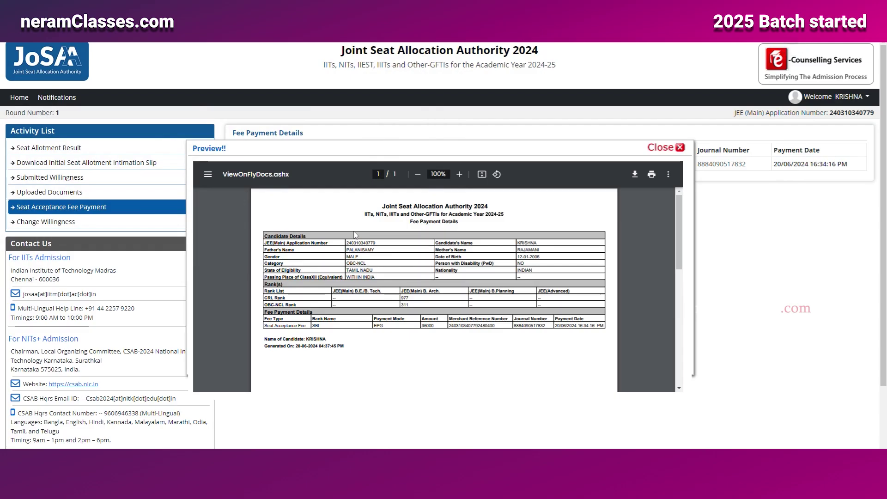